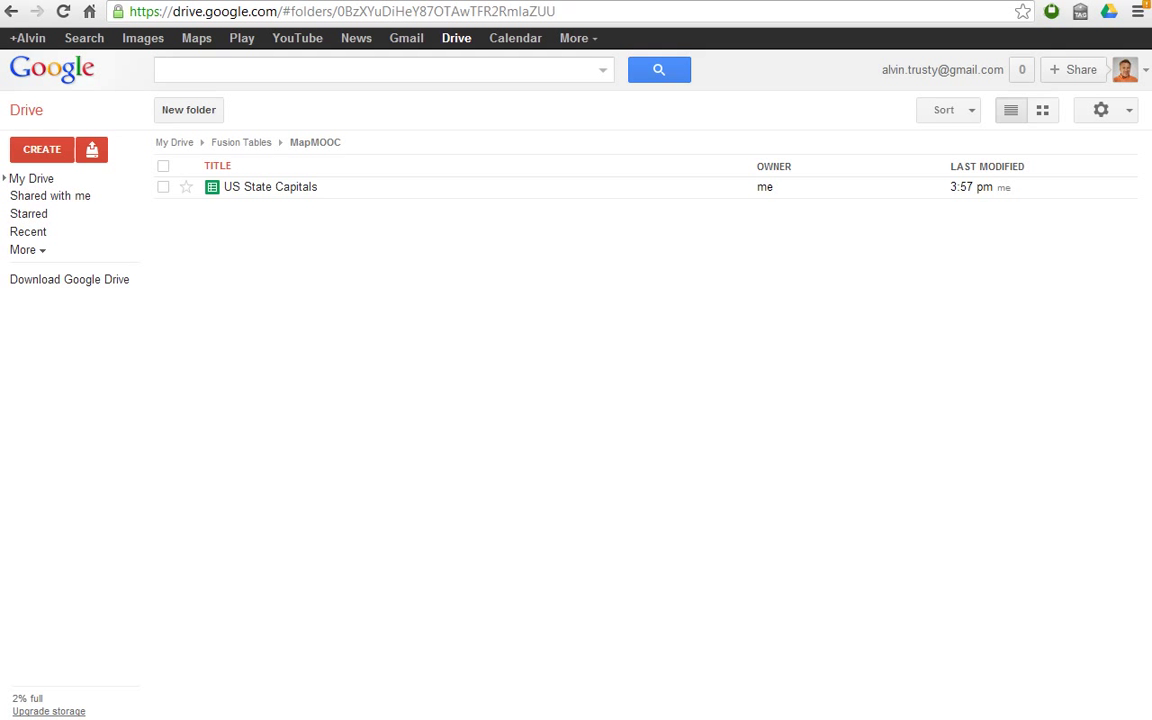
pyautogui.click(268, 187)
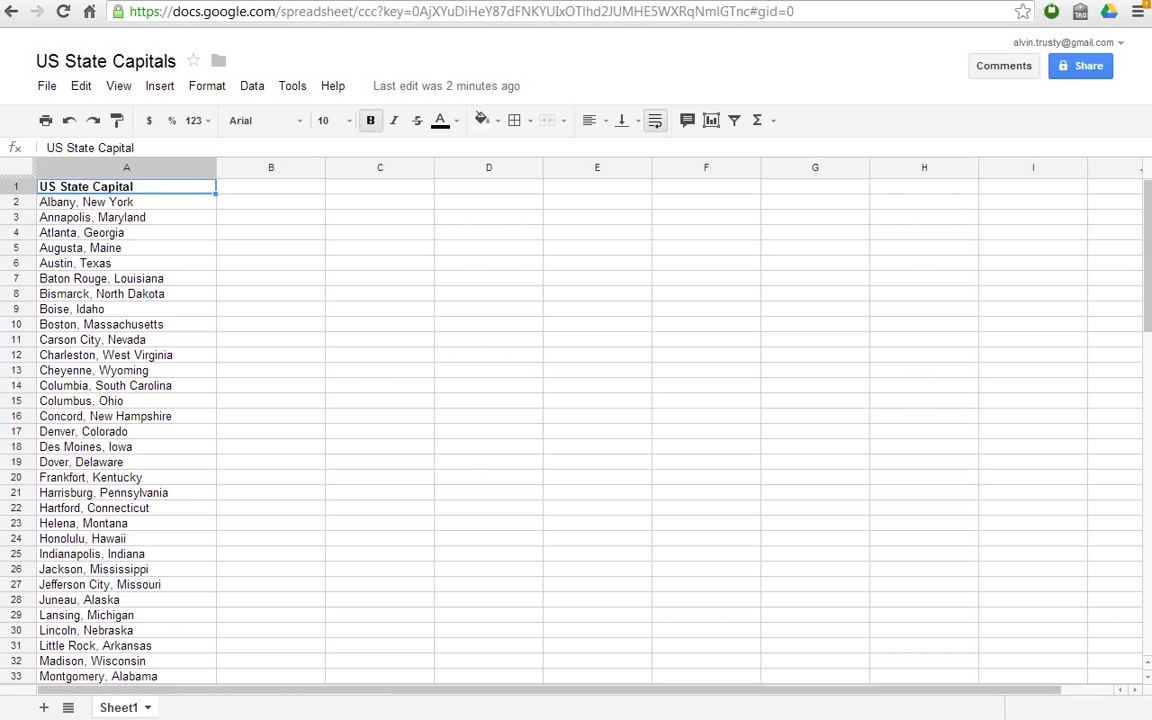
pyautogui.scroll(-8, 576, 430)
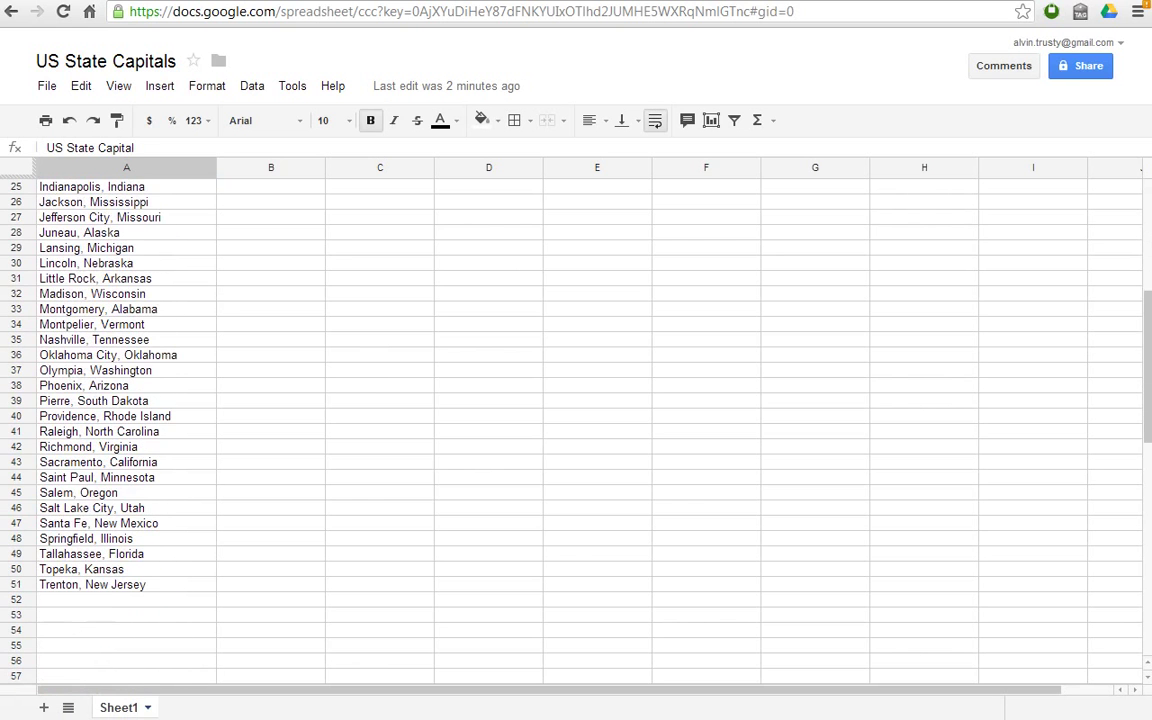
pyautogui.scroll(8, 576, 430)
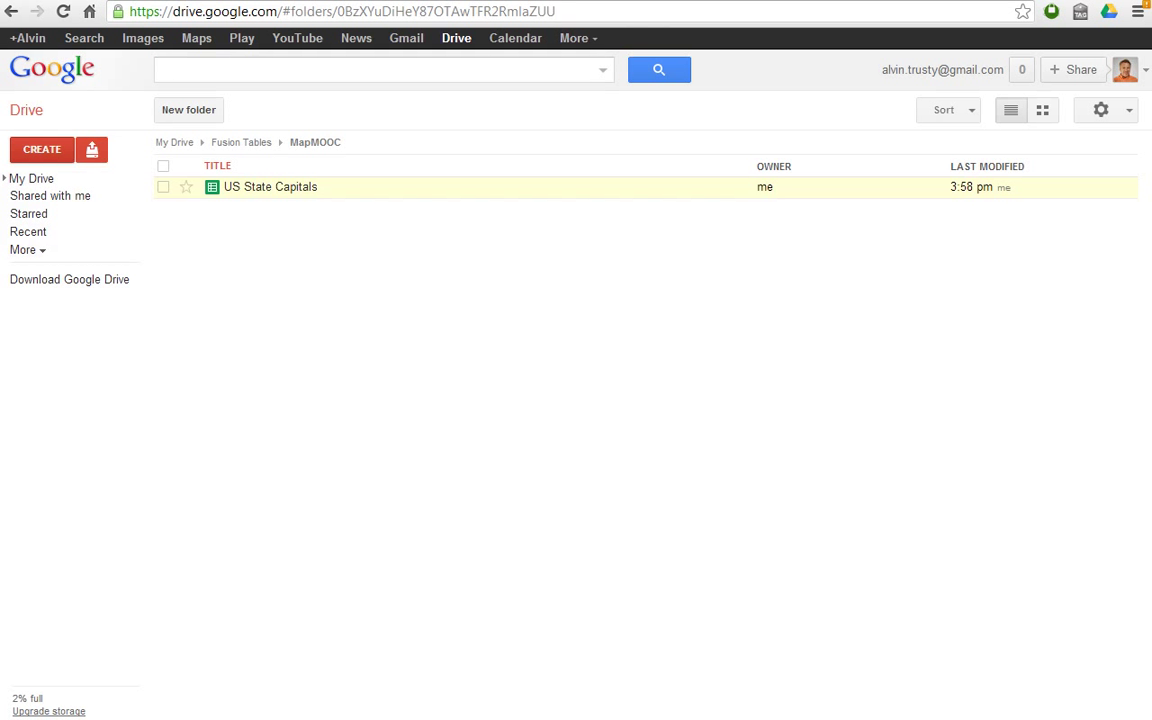
# Start a new Fusion Table from the CREATE > More menu in the MapMOOC folder
pyautogui.click(42, 149)
pyautogui.moveTo(50, 286)
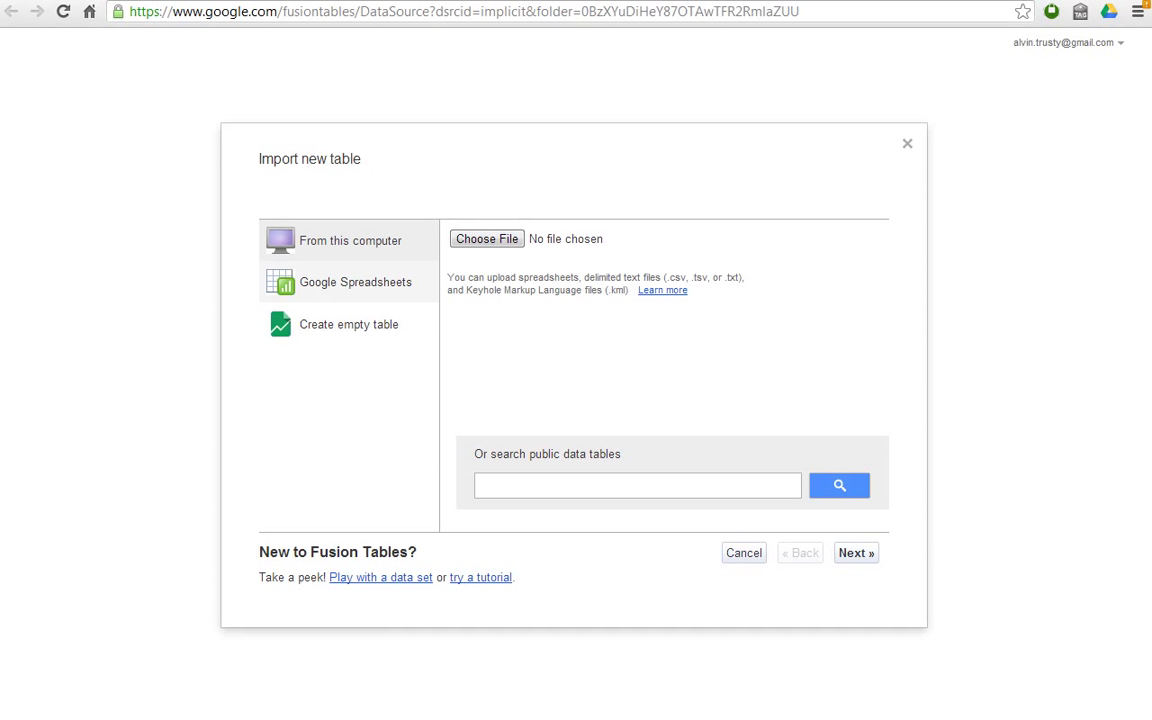
# Select the US State Capitals Google spreadsheet as the import source and load its row preview
pyautogui.click(355, 282)
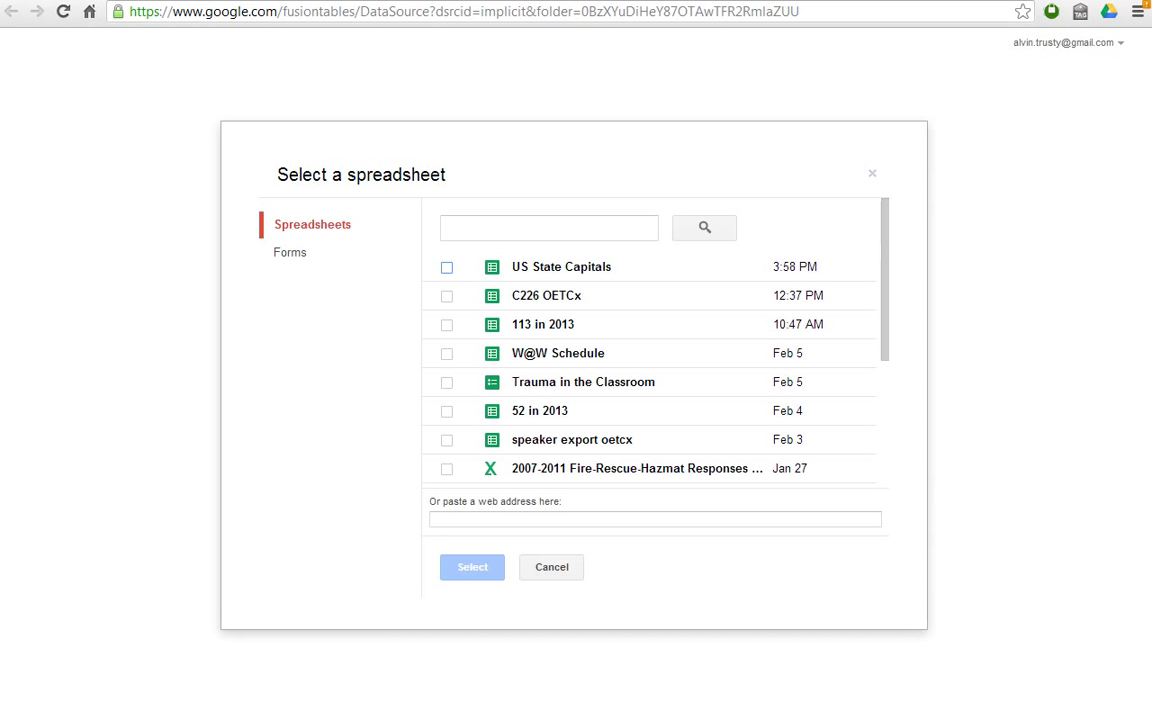
pyautogui.click(447, 267)
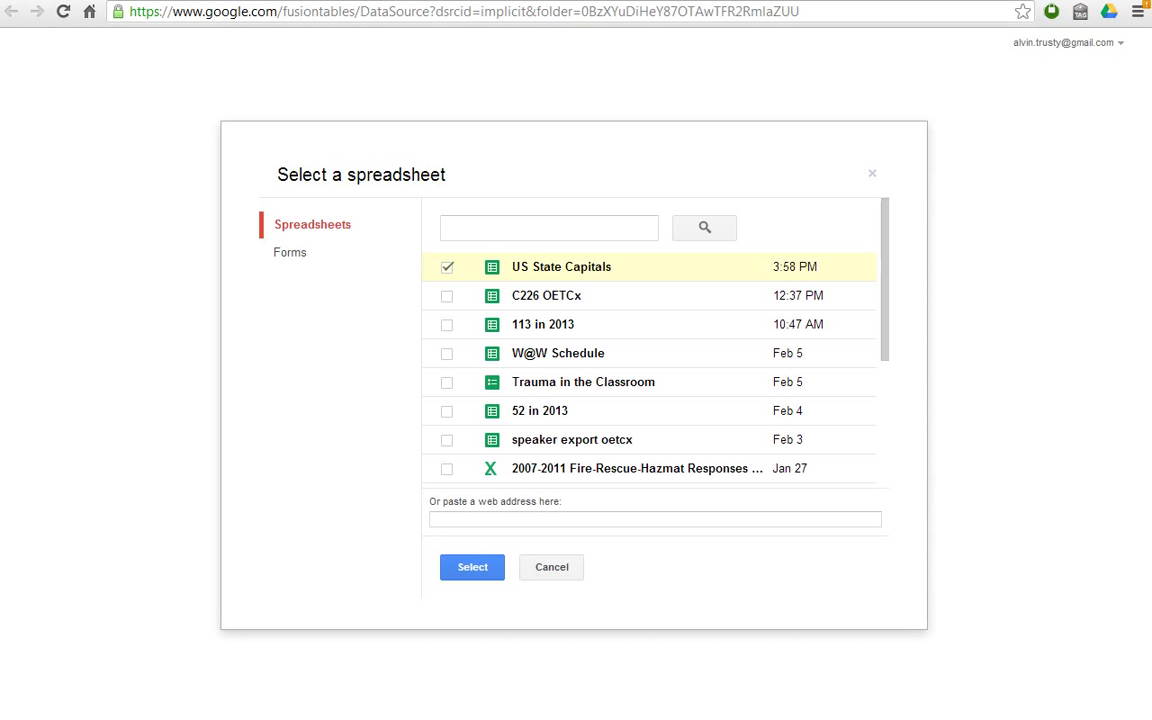
pyautogui.click(472, 567)
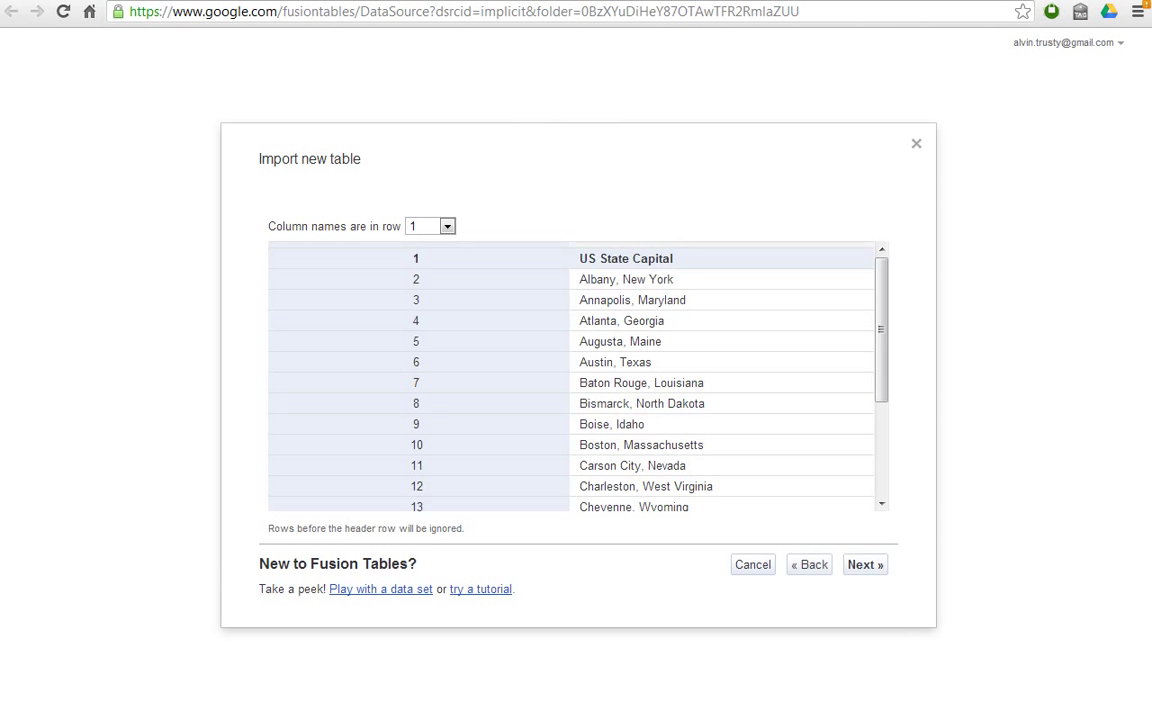
# Accept row 1 as column names and move to the Allow export setting in the details step
pyautogui.press('Return')
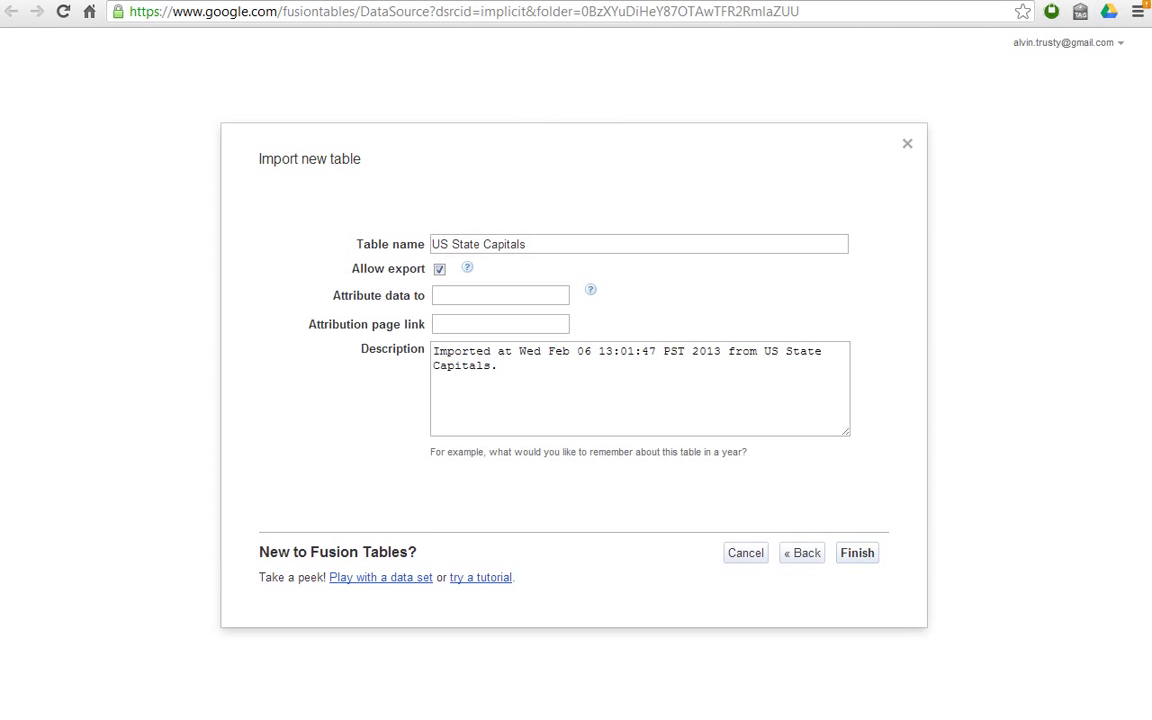
pyautogui.press('Tab')
# Finish the import to create the 50-row US State Capitals table
pyautogui.press('Return')
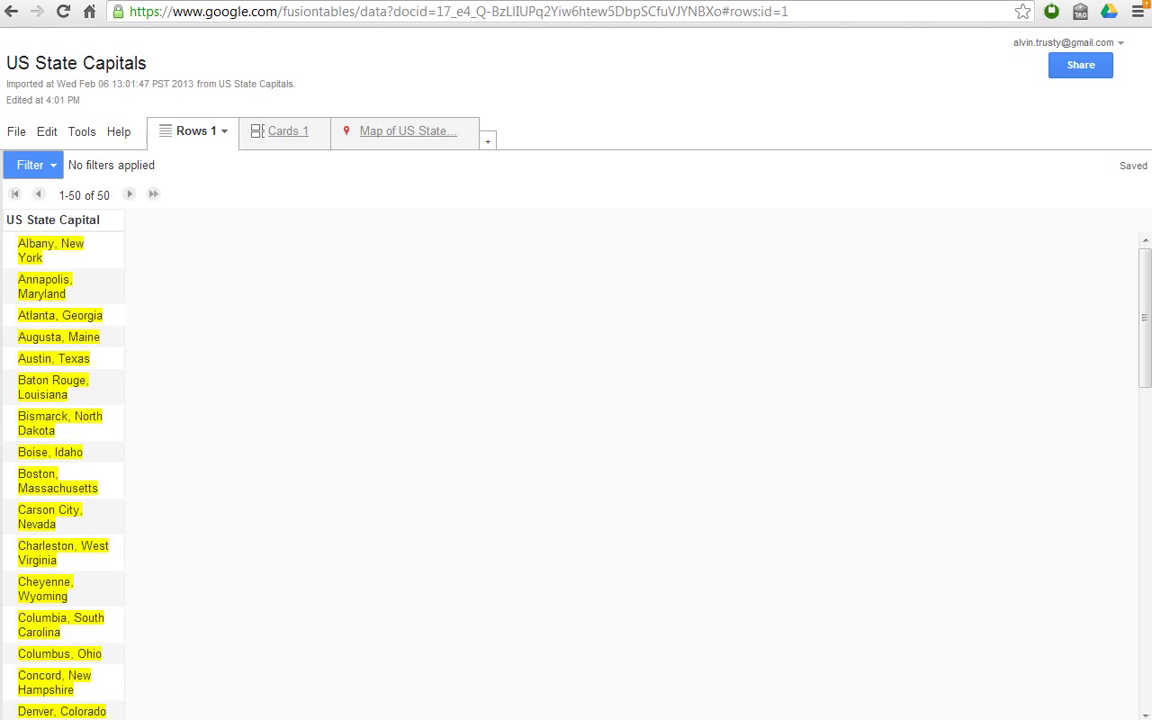
# Show the 'Map of US State...' tab with capitals plotted as red markers
pyautogui.click(408, 131)
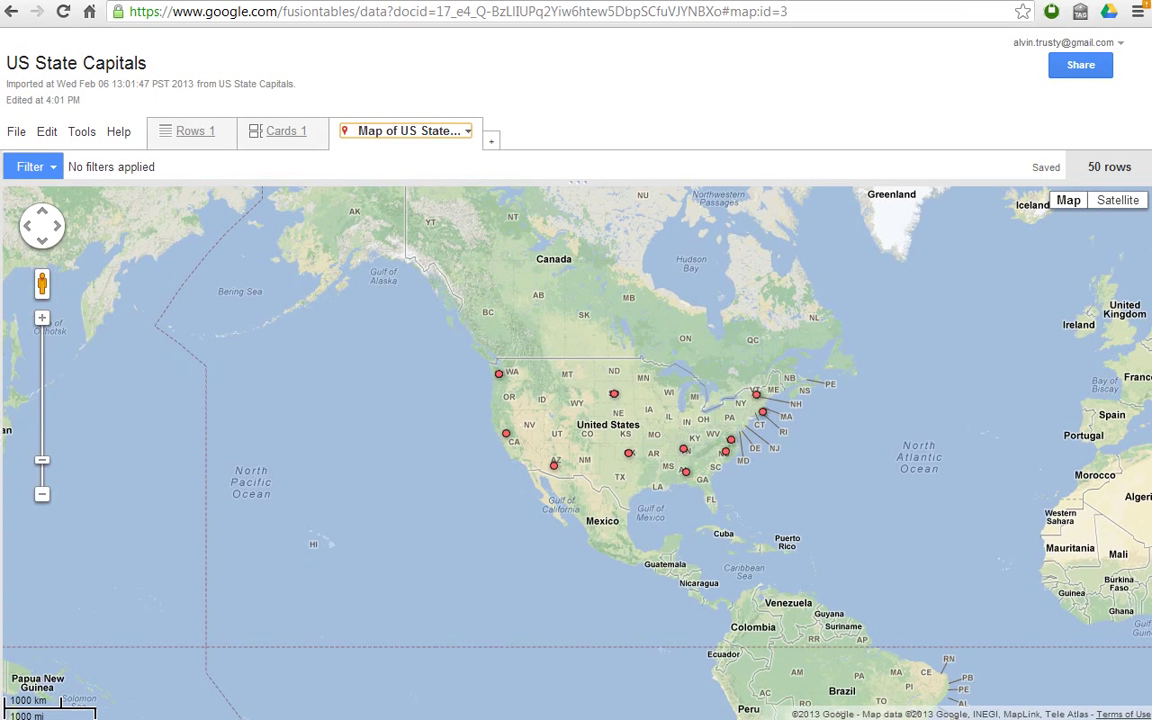
pyautogui.click(467, 130)
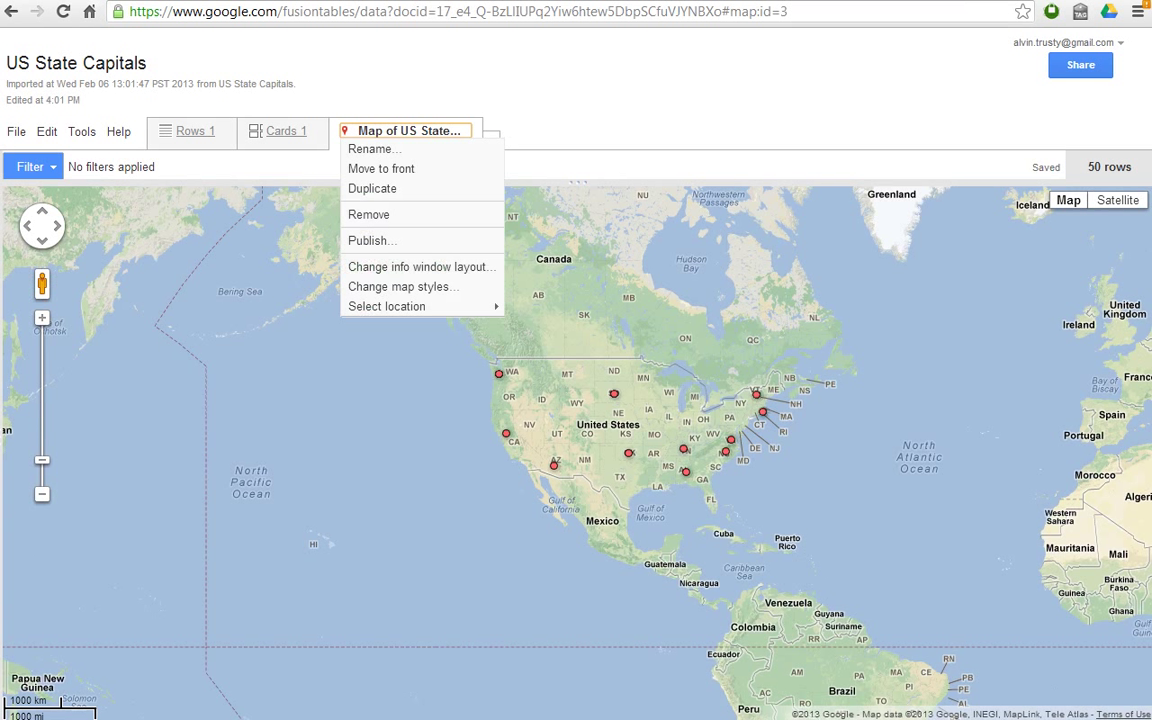
pyautogui.moveTo(400, 306)
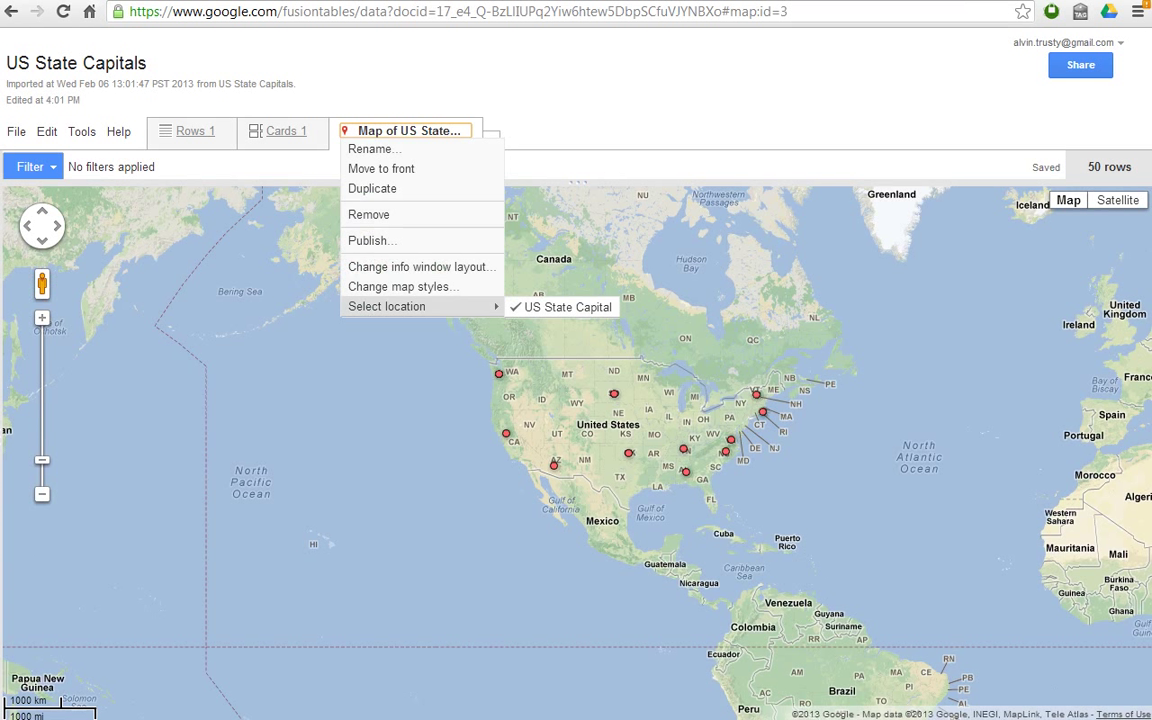
pyautogui.press('Escape')
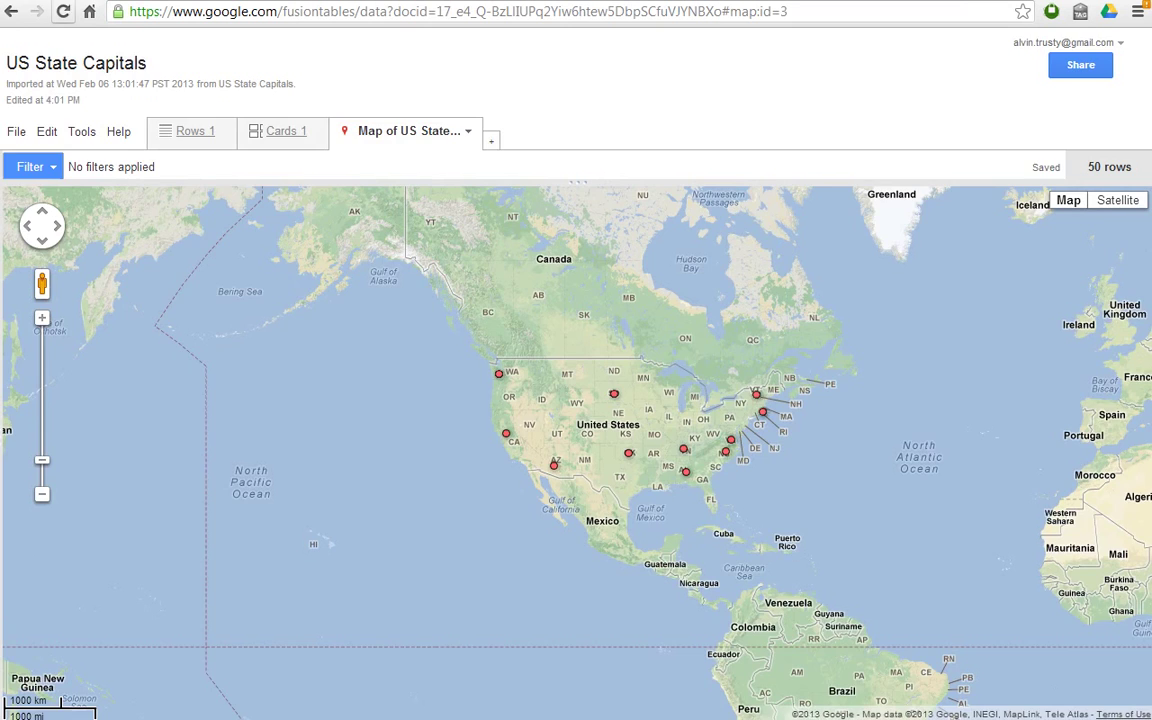
# Reload so all 50 markers appear, then open Columbus, Ohio's info window and zoom in
pyautogui.click(62, 11)
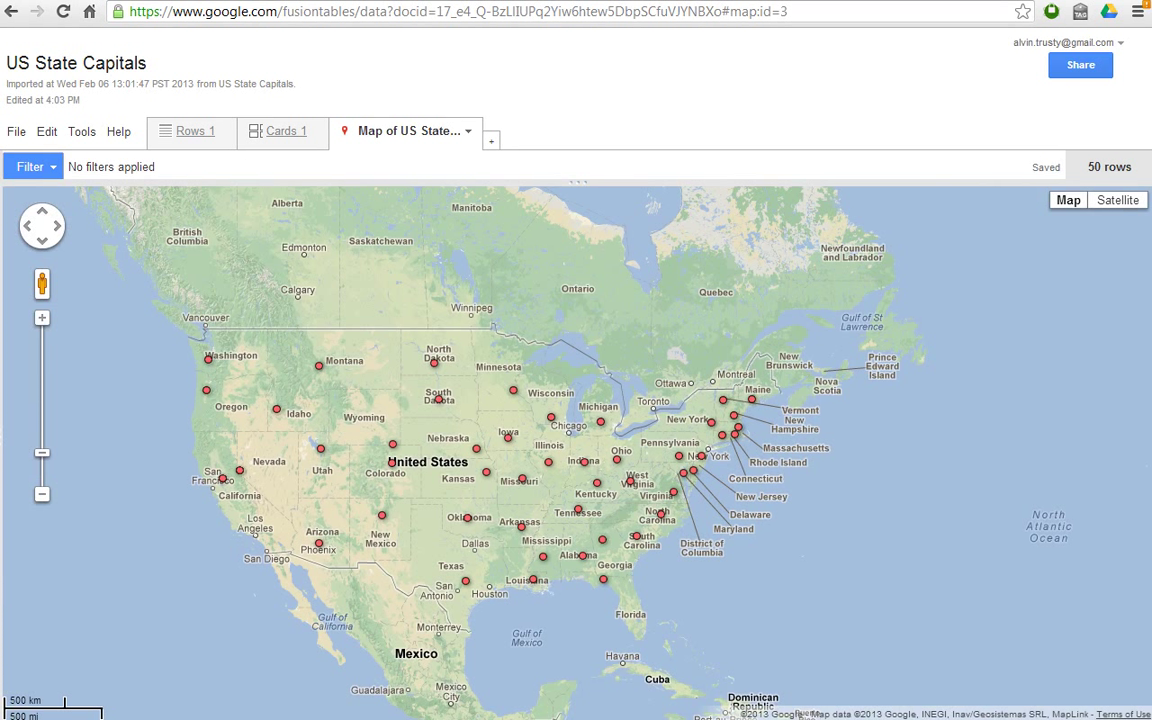
pyautogui.click(617, 459)
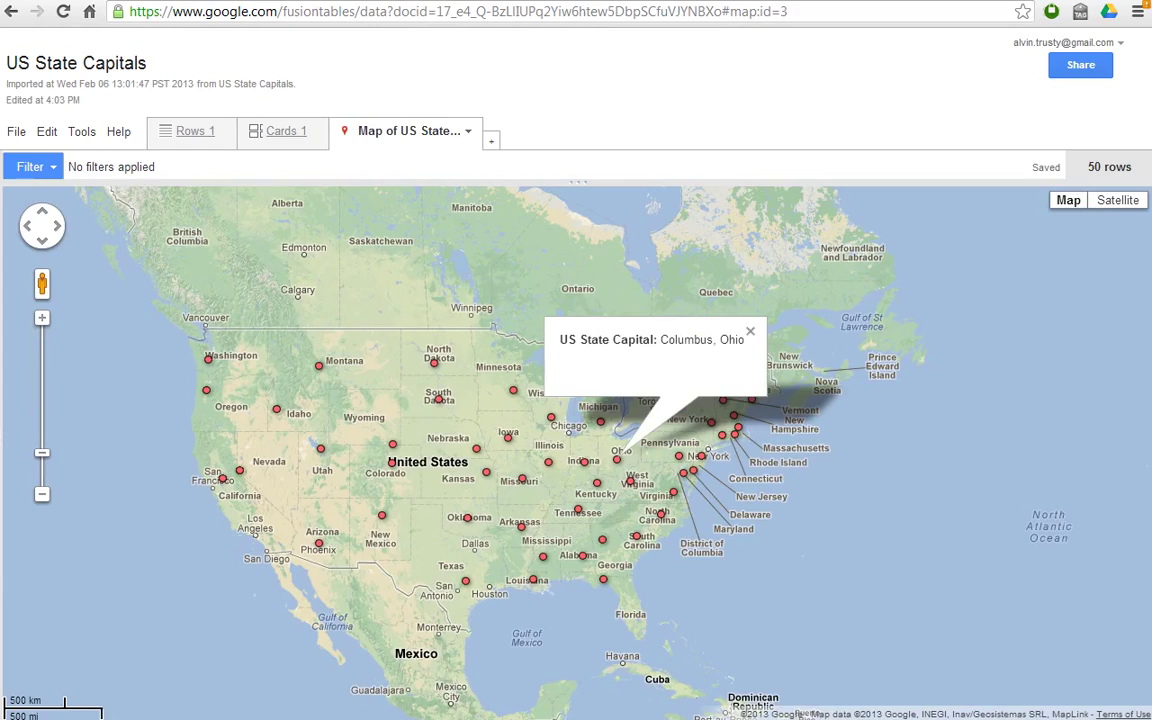
pyautogui.scroll(2, 620, 475)
pyautogui.scroll(2, 608, 405)
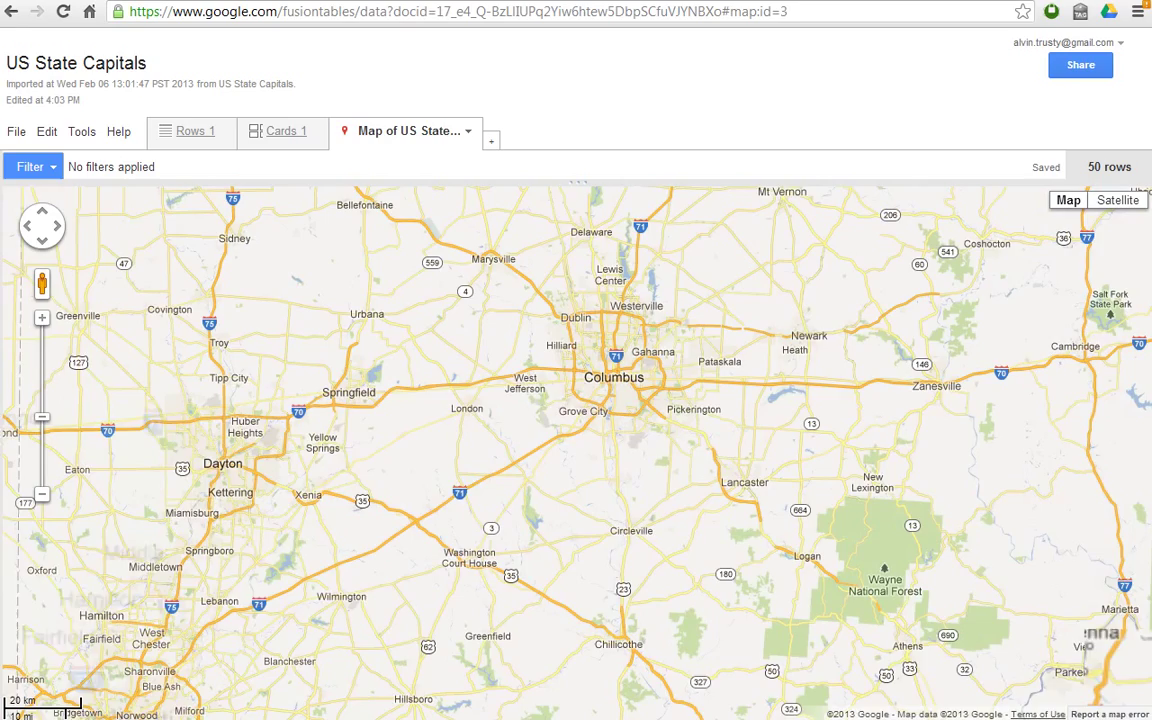
pyautogui.scroll(3, 592, 414)
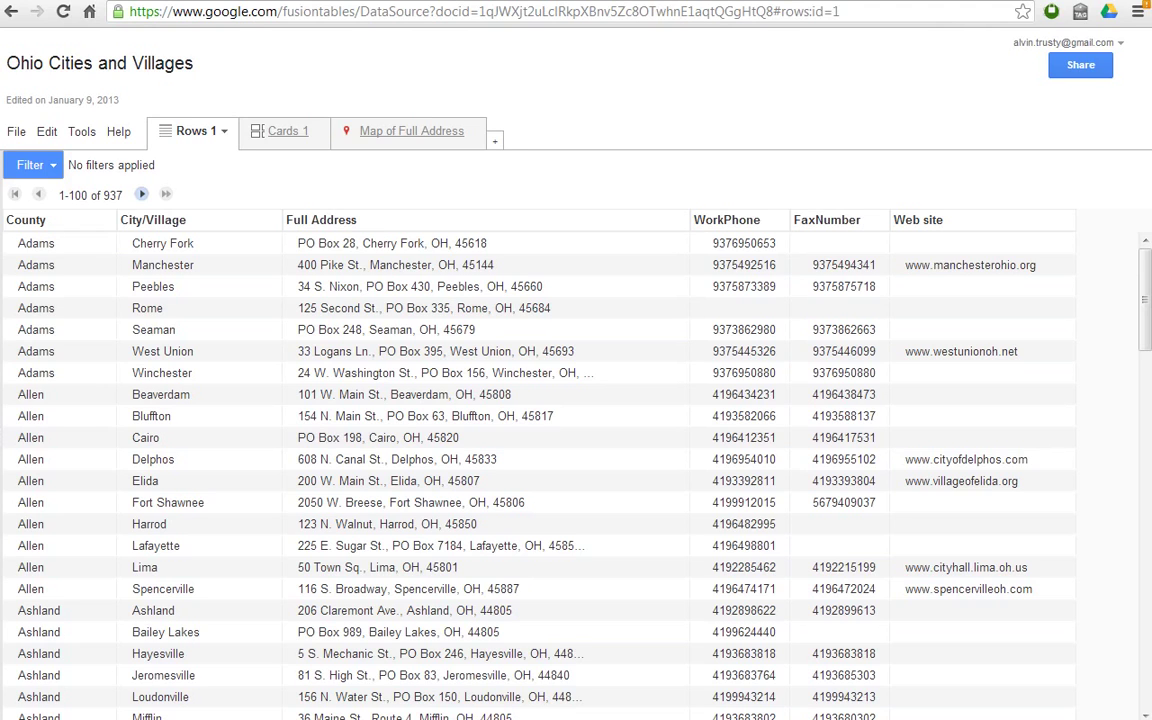
# Open the Map of Full Address tab, pan to northwest Ohio, and show Columbus Grove's details
pyautogui.click(411, 131)
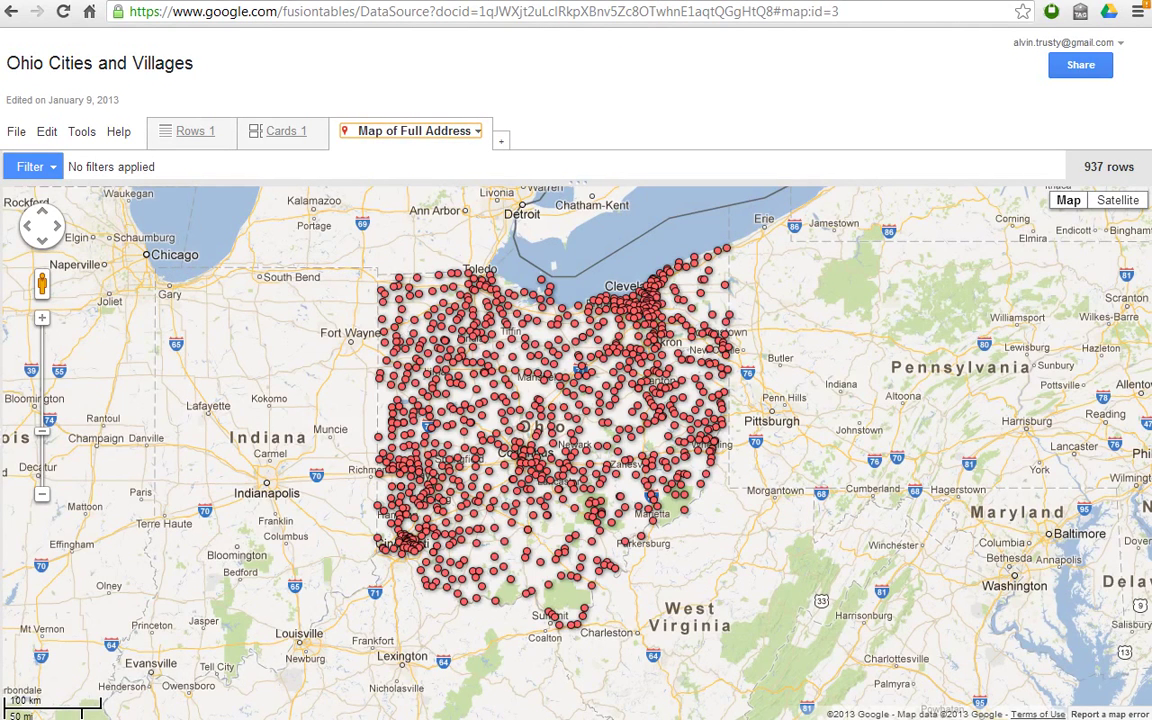
pyautogui.scroll(1, 550, 400)
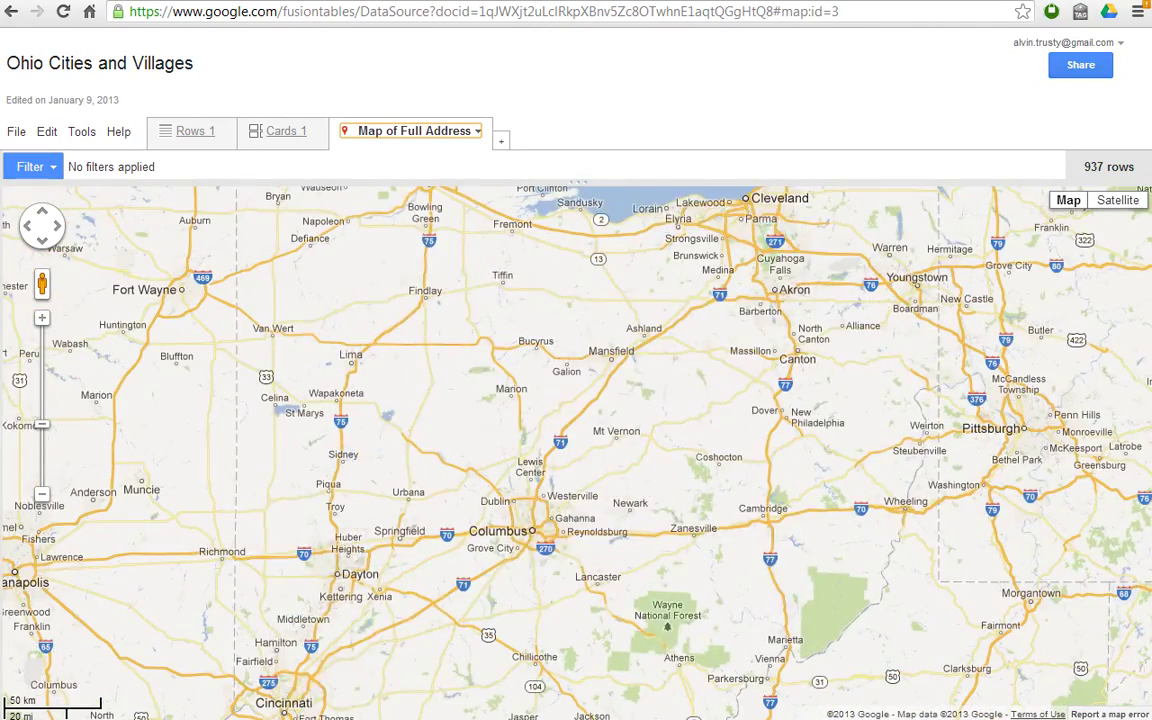
pyautogui.scroll(2, 376, 317)
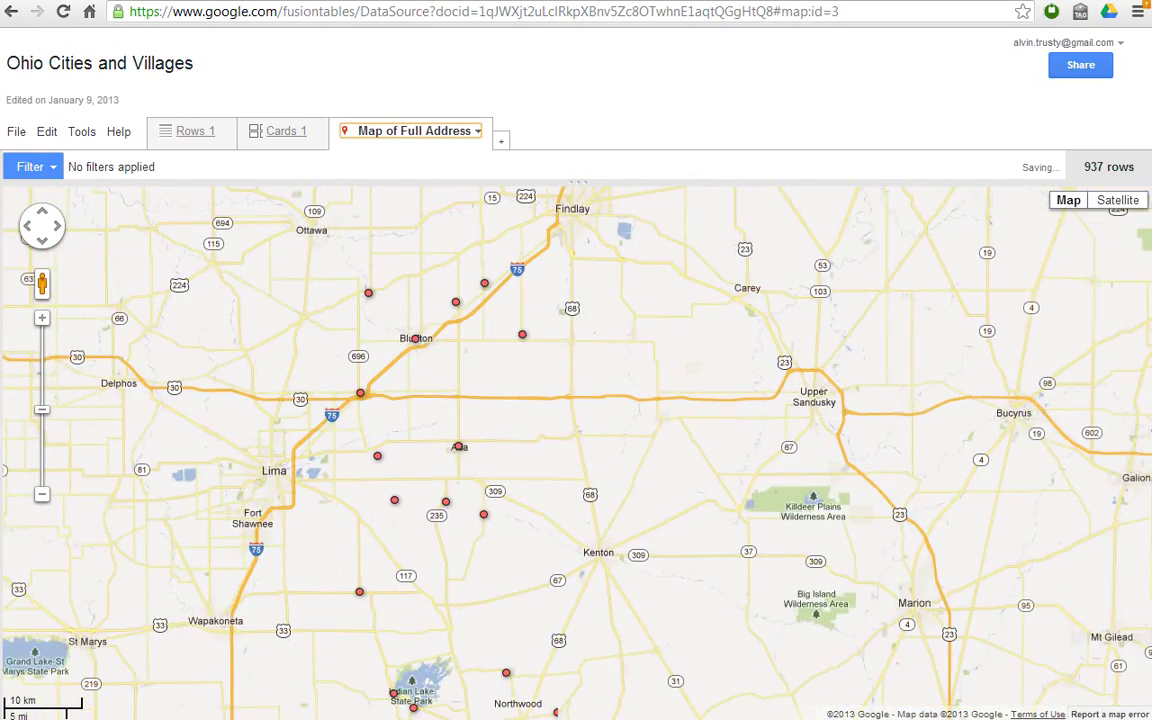
pyautogui.moveTo(376, 317); pyautogui.dragTo(494, 450)
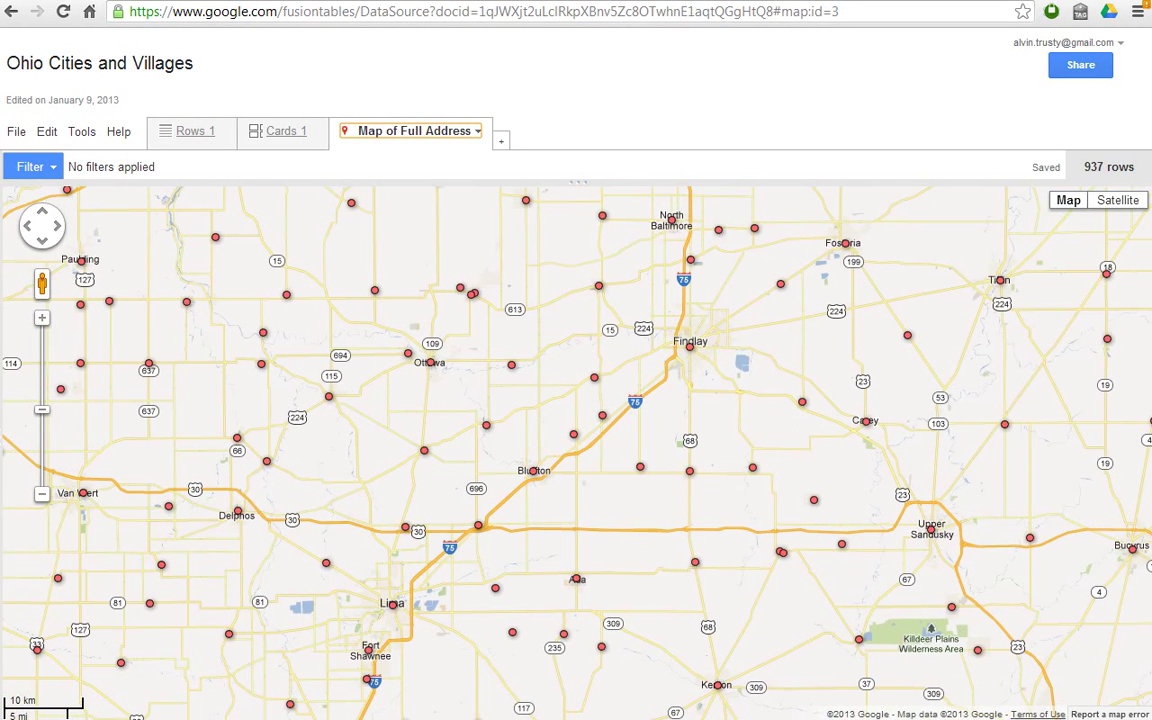
pyautogui.click(424, 450)
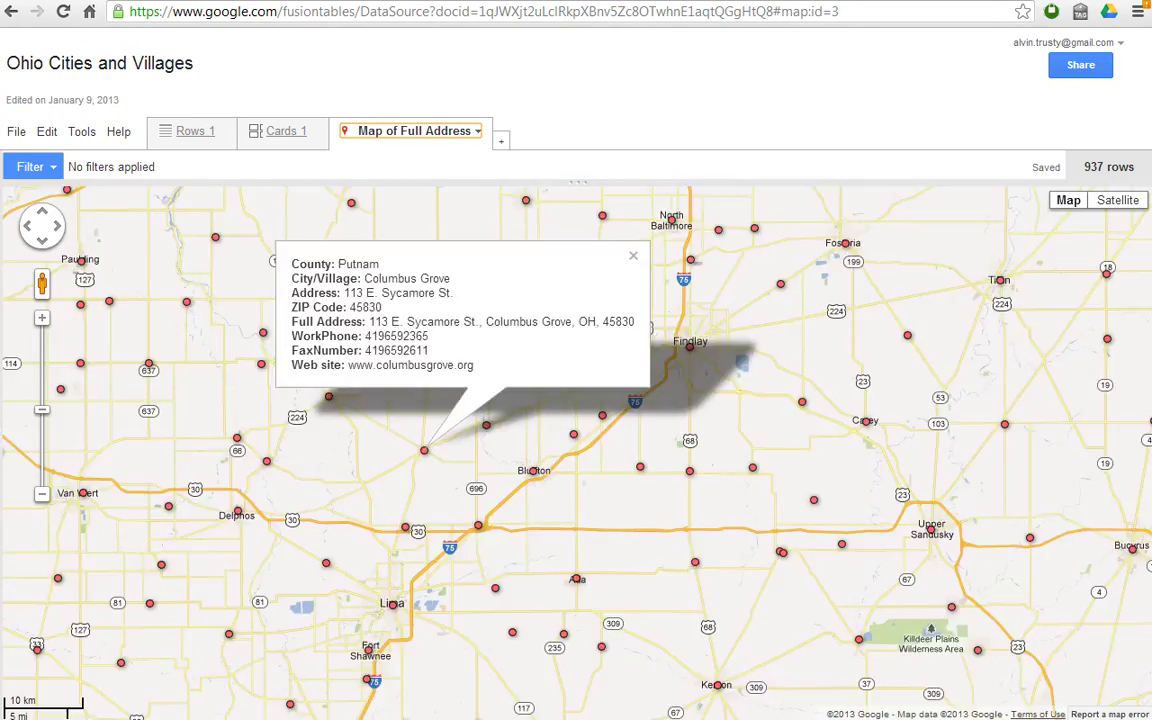
# Zoom into Columbus Grove, close its info window, and view the town centre in Satellite mode
pyautogui.scroll(4, 425, 451)
pyautogui.click(424, 391)
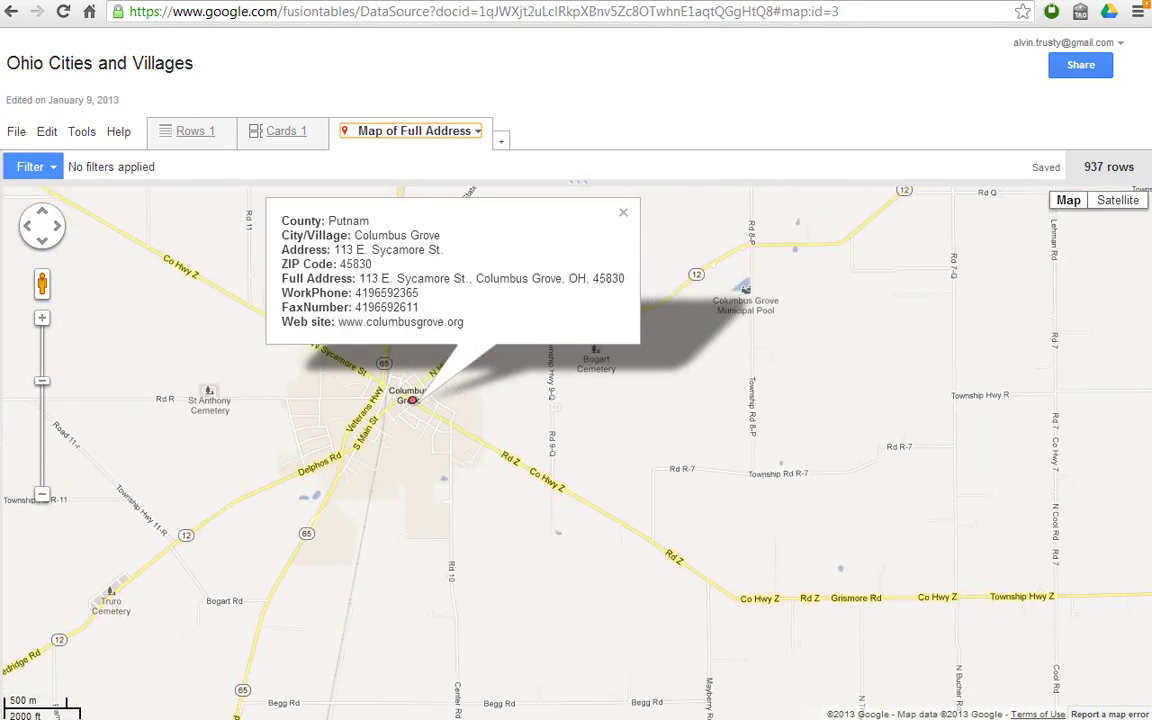
pyautogui.scroll(2, 453, 405)
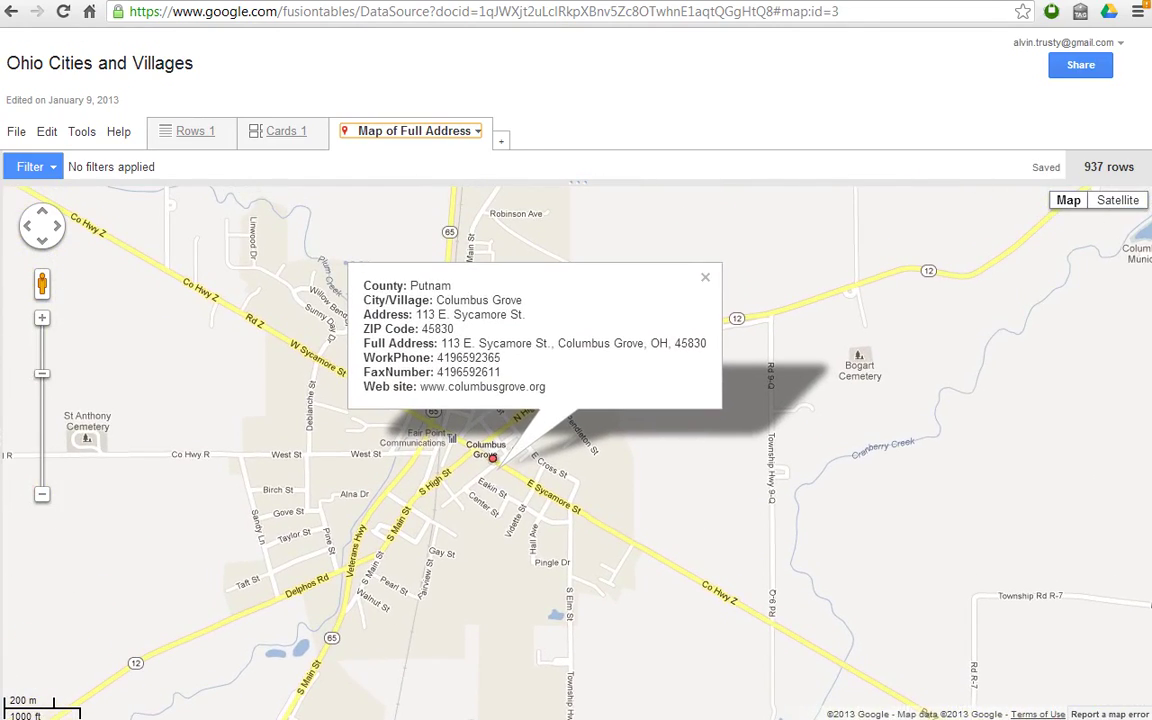
pyautogui.click(705, 277)
pyautogui.click(1118, 200)
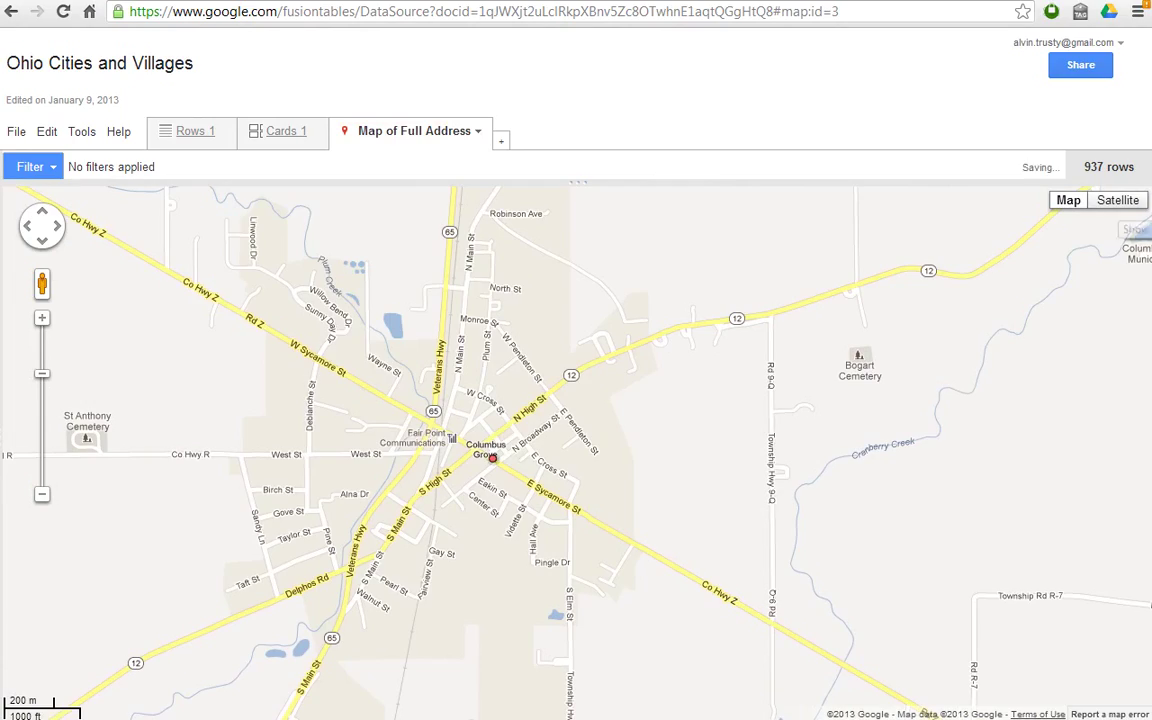
pyautogui.scroll(1, 469, 471)
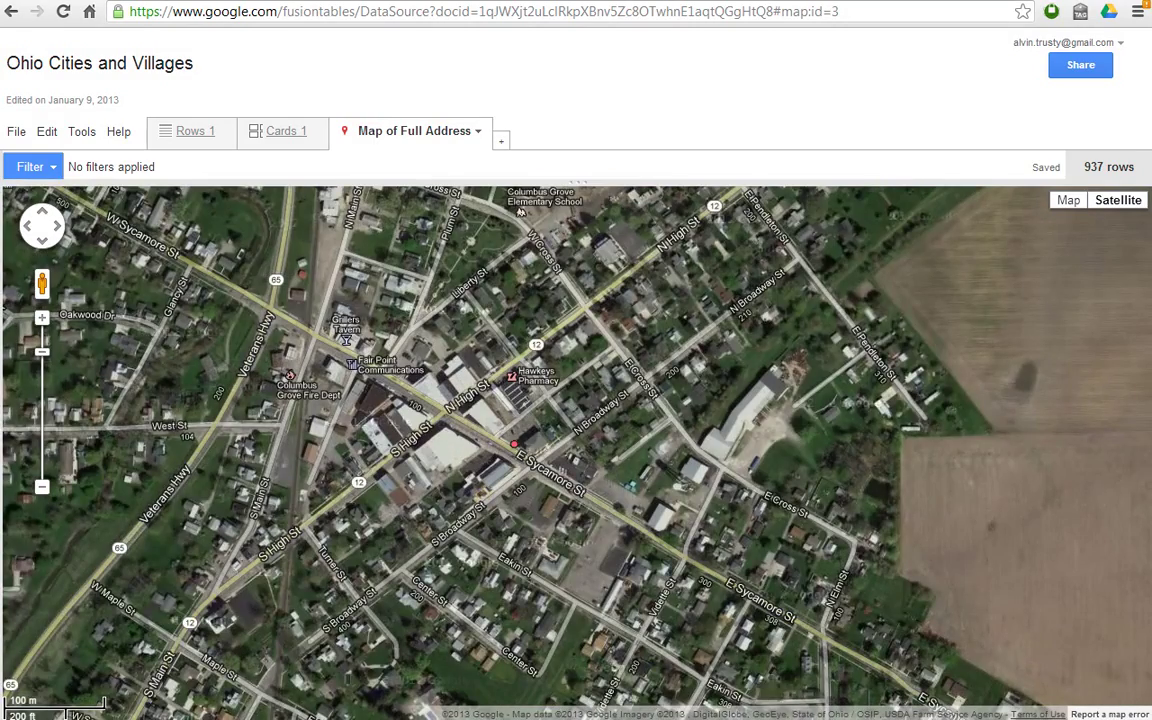
pyautogui.scroll(1, 489, 455)
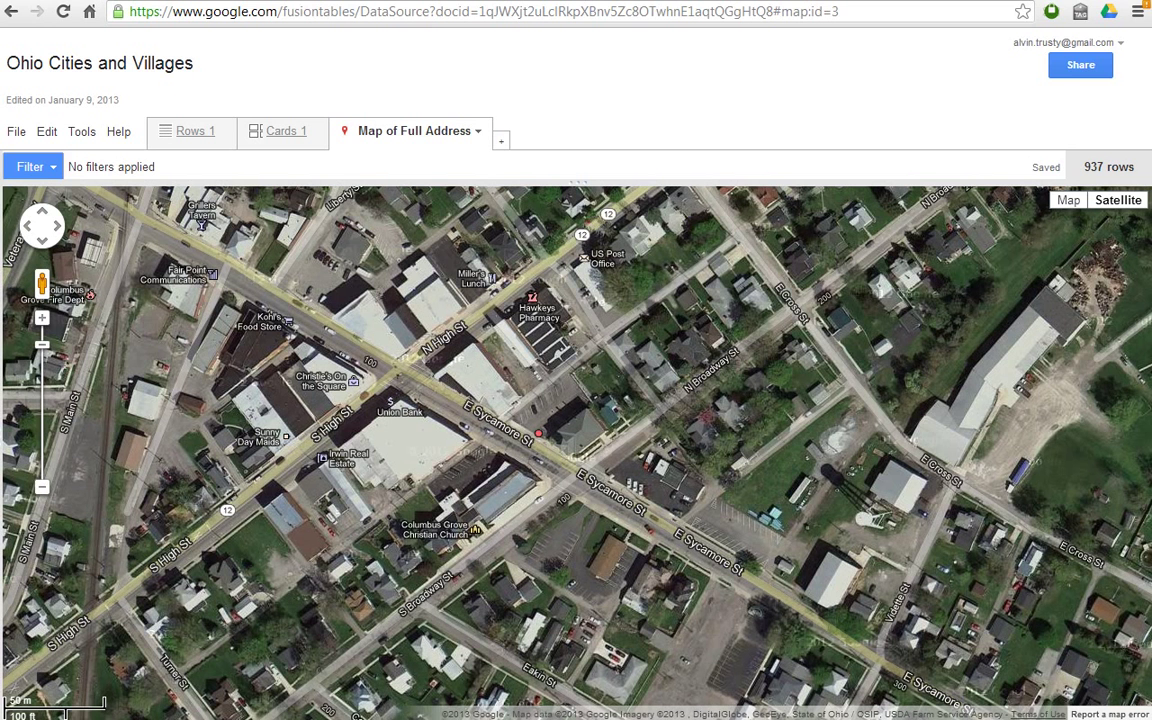